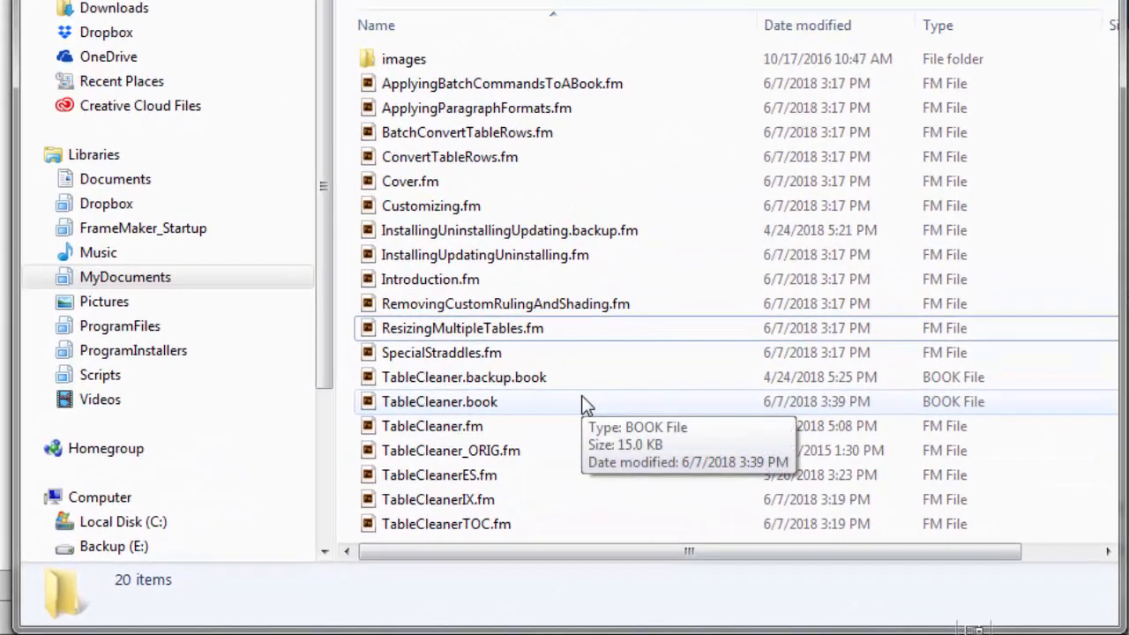
Step: Copy TableCleanerIX.fm from the TableCleaner files into the MyNewScript Documentation folder
left_click(463, 500)
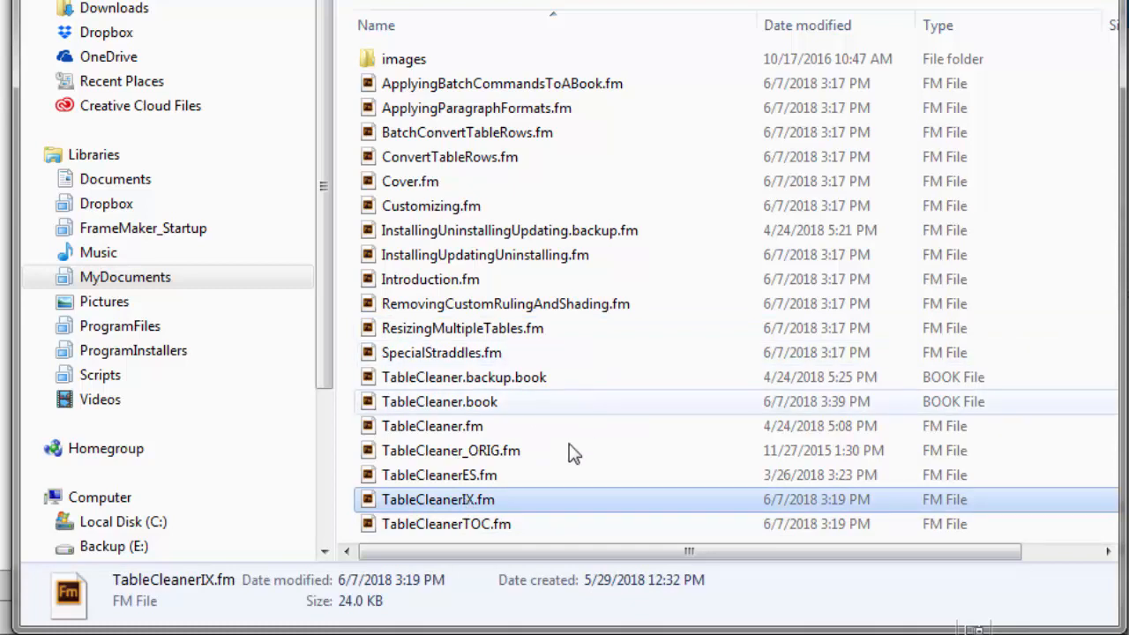
right_click(383, 499)
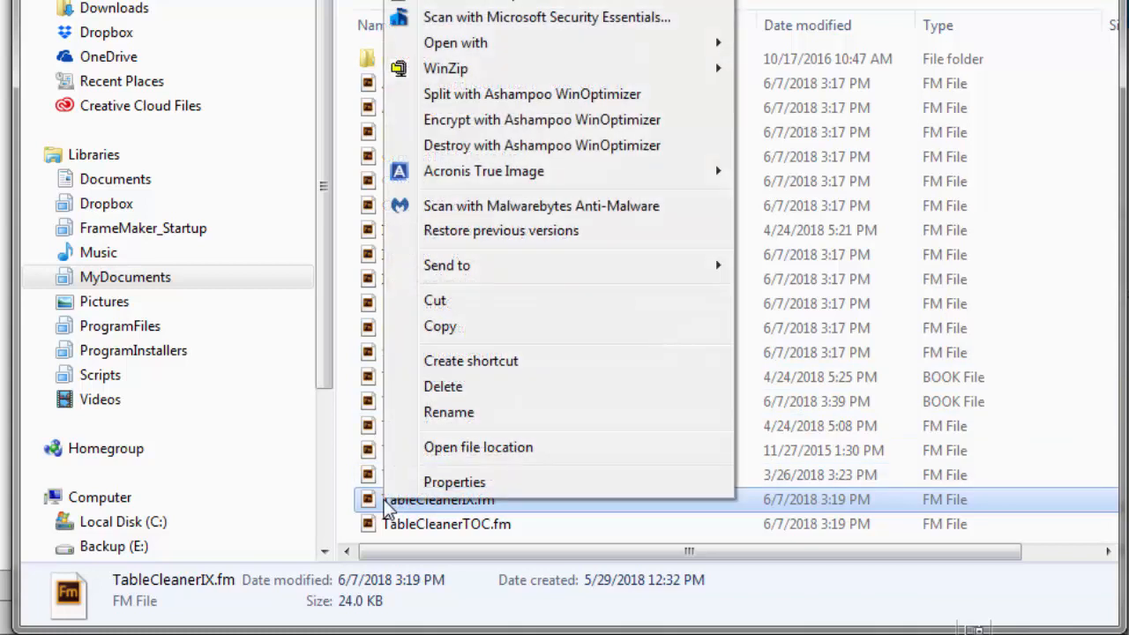
left_click(440, 326)
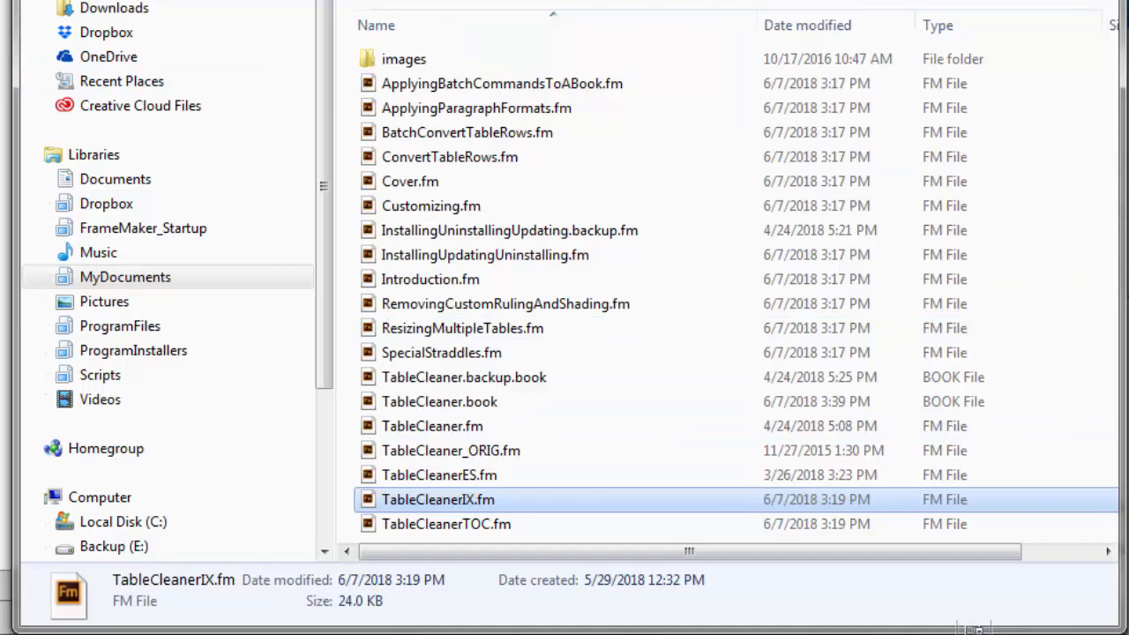
key("alt+Left")
key("alt+Left")
key("alt+Left")
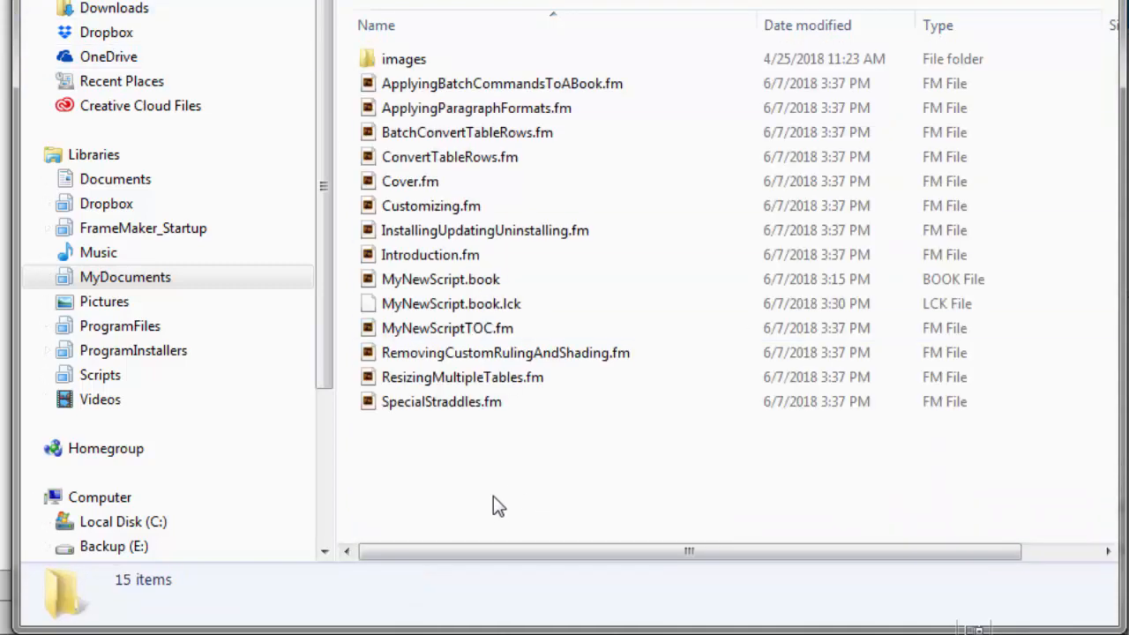
right_click(478, 483)
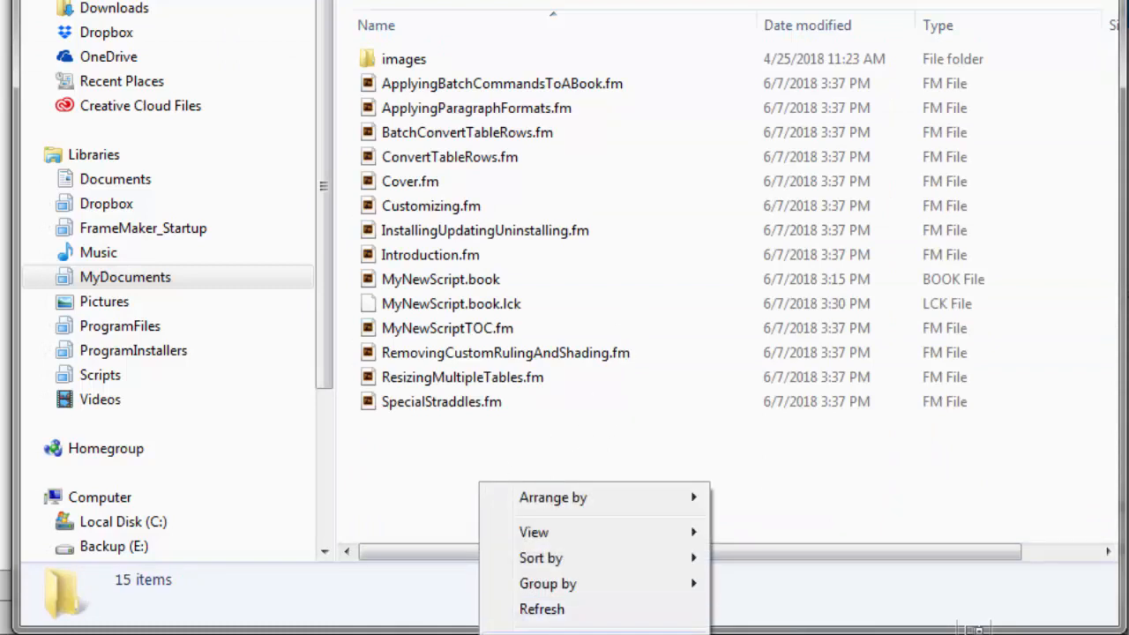
left_click(520, 633)
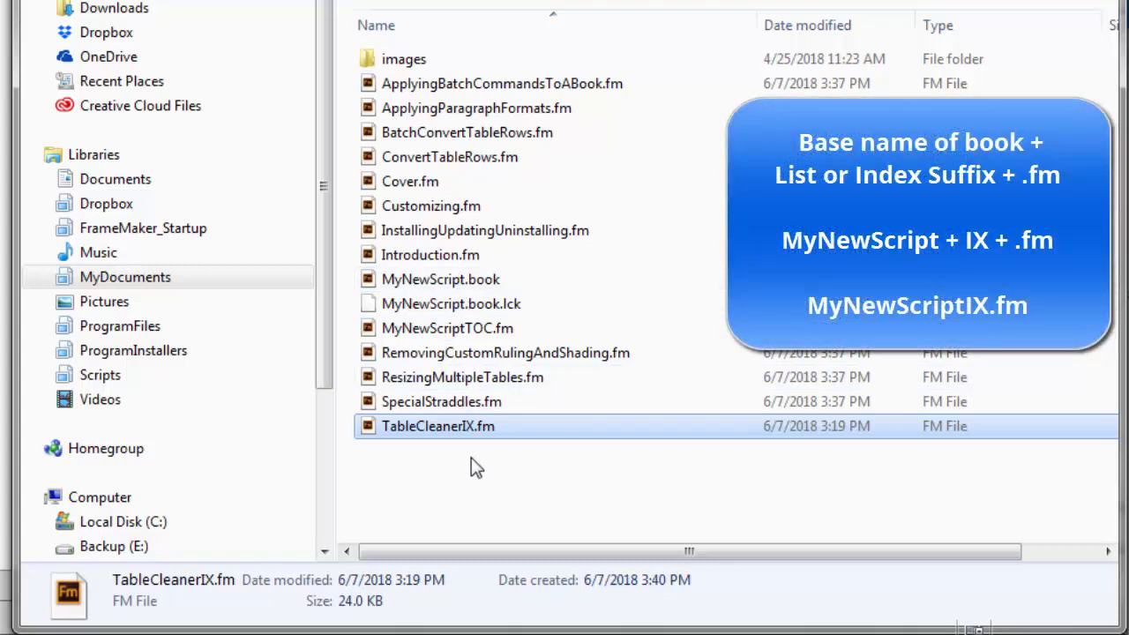
Step: Rename the copied index file TableCleanerIX.fm as MyNewScriptIX.fm
left_click(454, 427)
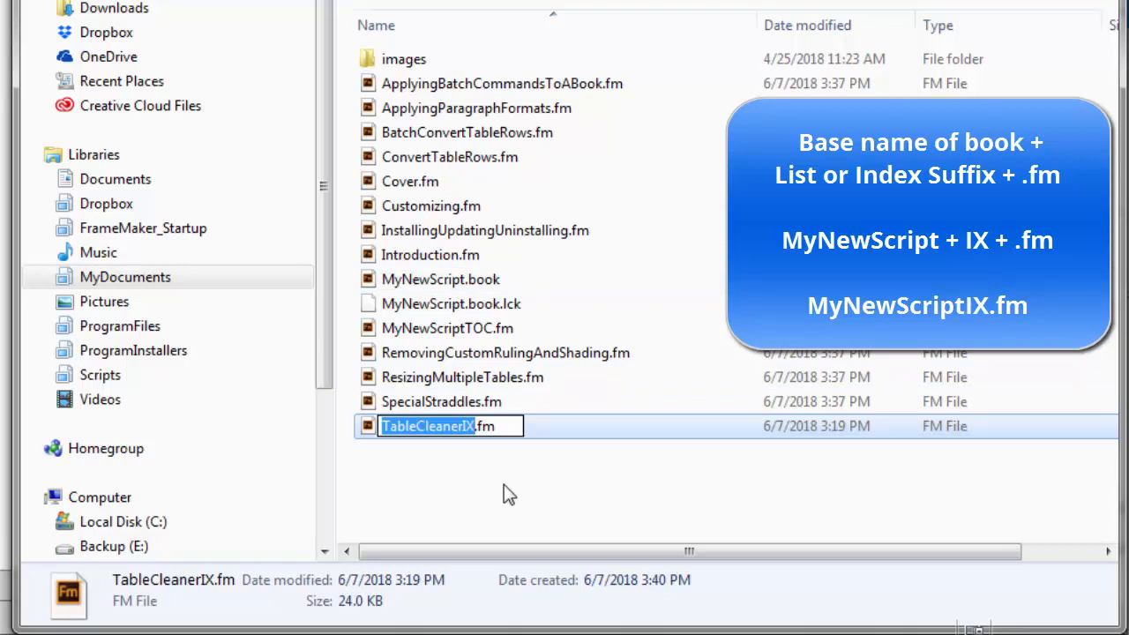
type("N")
key("BackSpace")
type("MyNewScript")
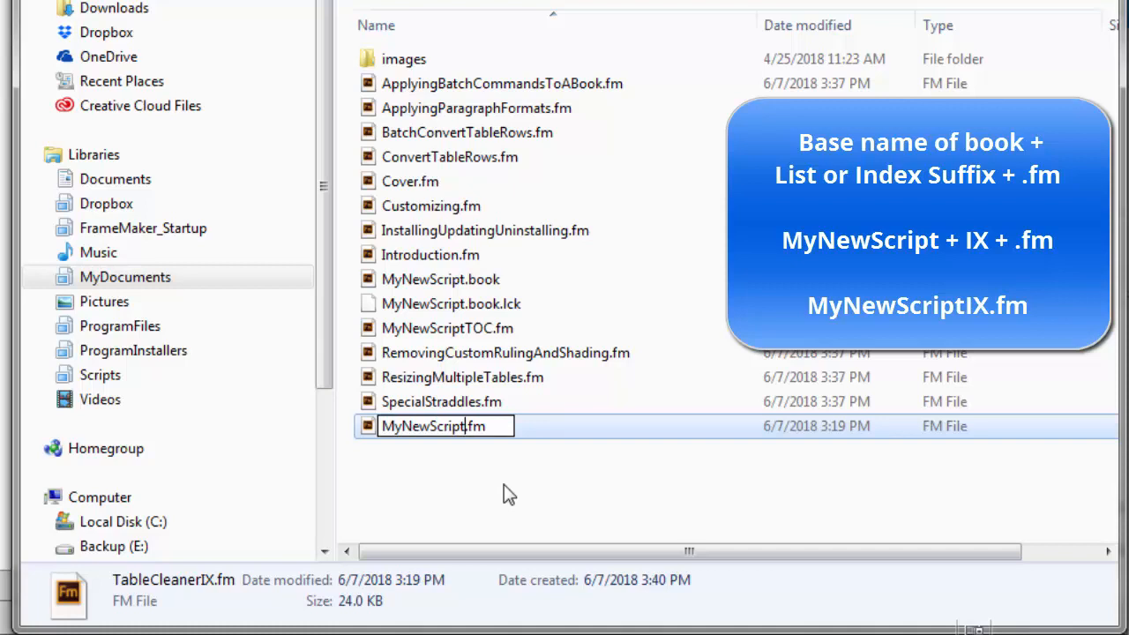
type("IX")
key("Return")
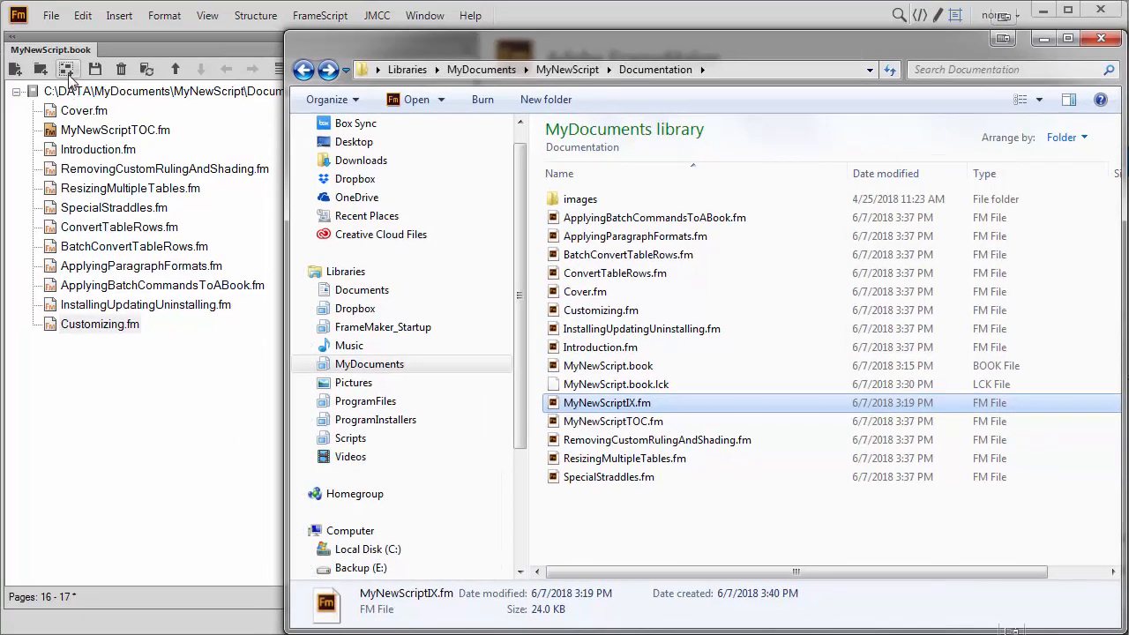
Step: Switch to FrameMaker, add a standard index with suffix IX after Customizing.fm in MyNewScript.book, and update the book to generate MyNewScriptIX.fm
left_click(68, 49)
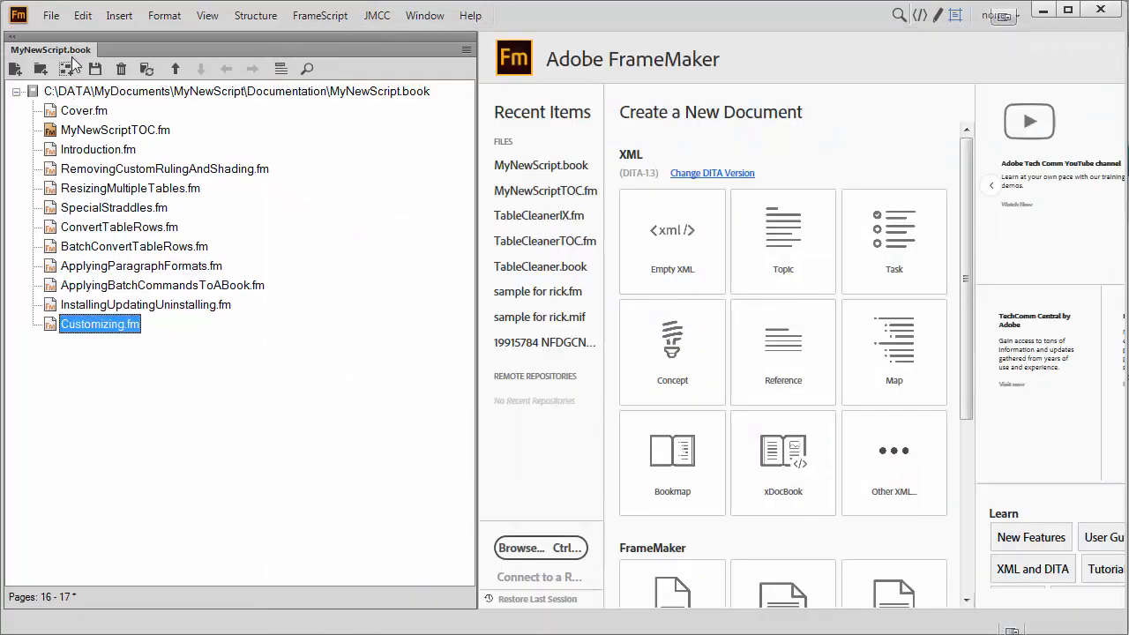
left_click(119, 16)
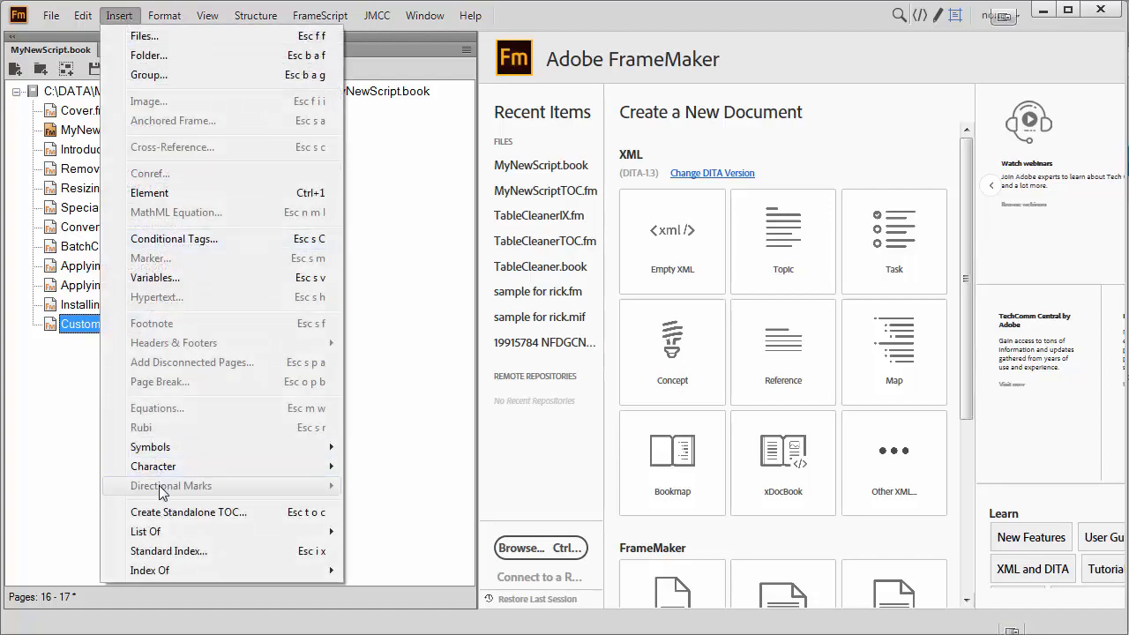
left_click(154, 550)
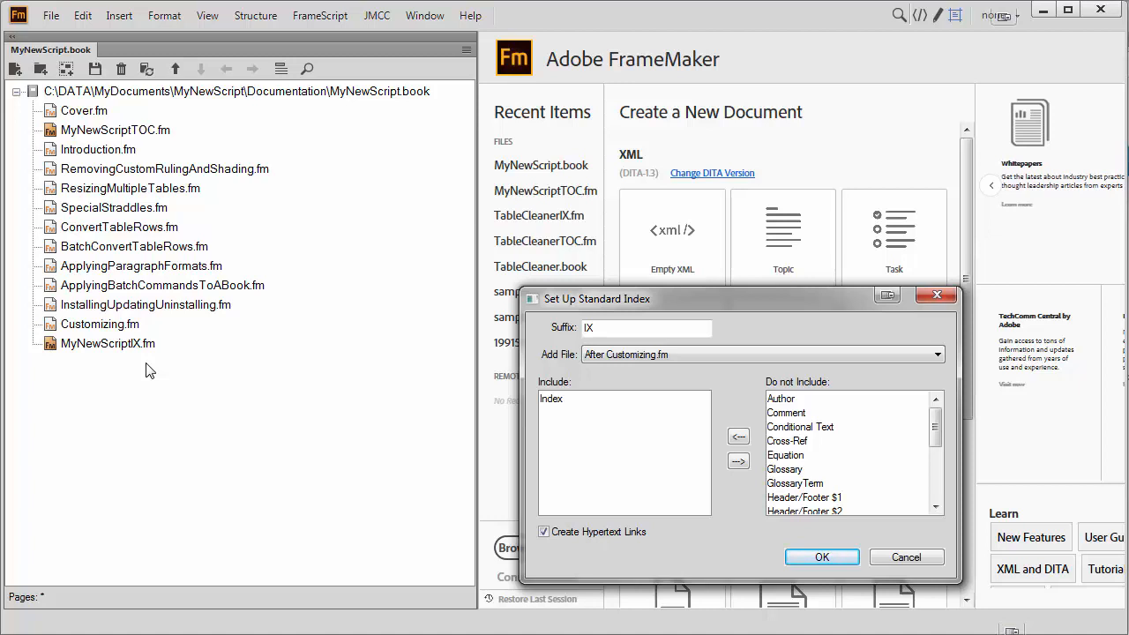
left_click(810, 556)
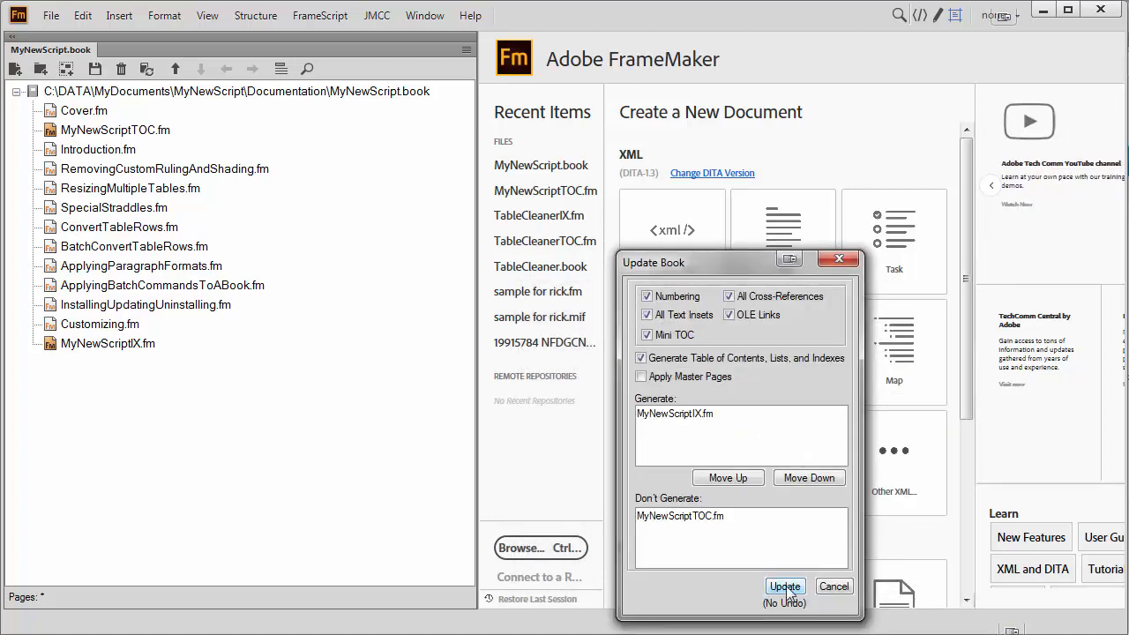
left_click(785, 587)
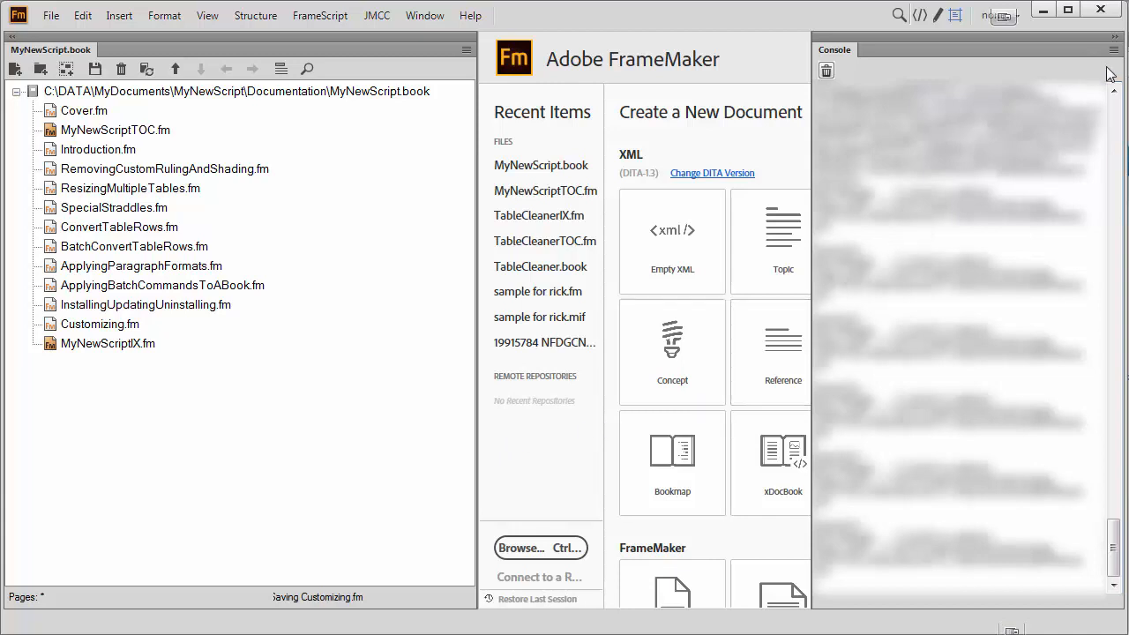
Step: Collapse the console and open MyNewScriptIX.fm to check the generated index
left_click(1116, 36)
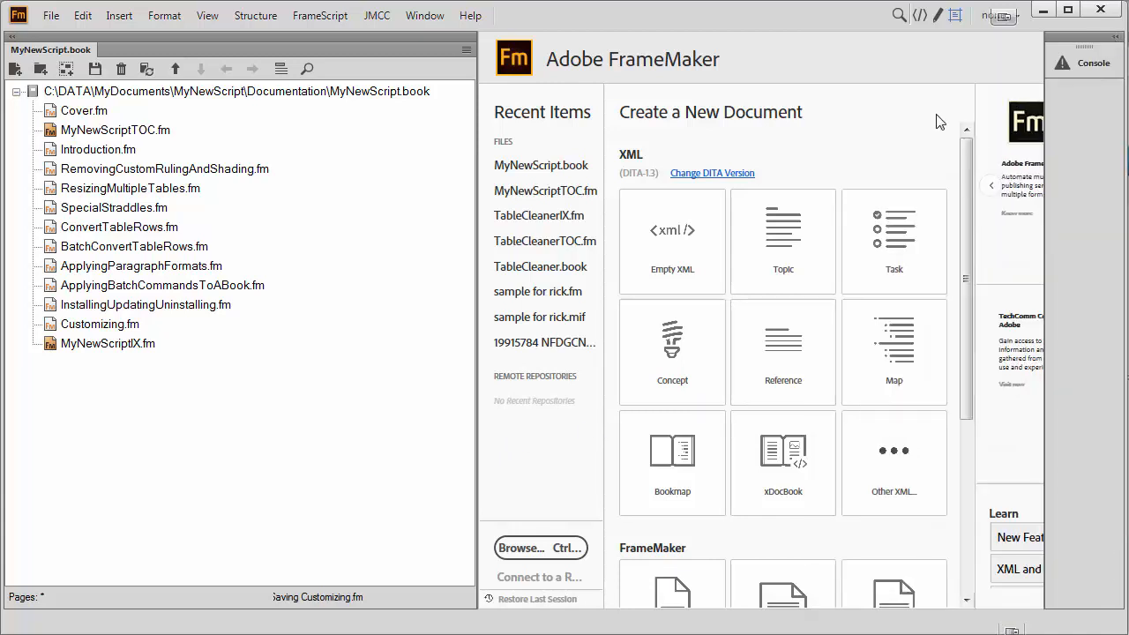
double_click(93, 345)
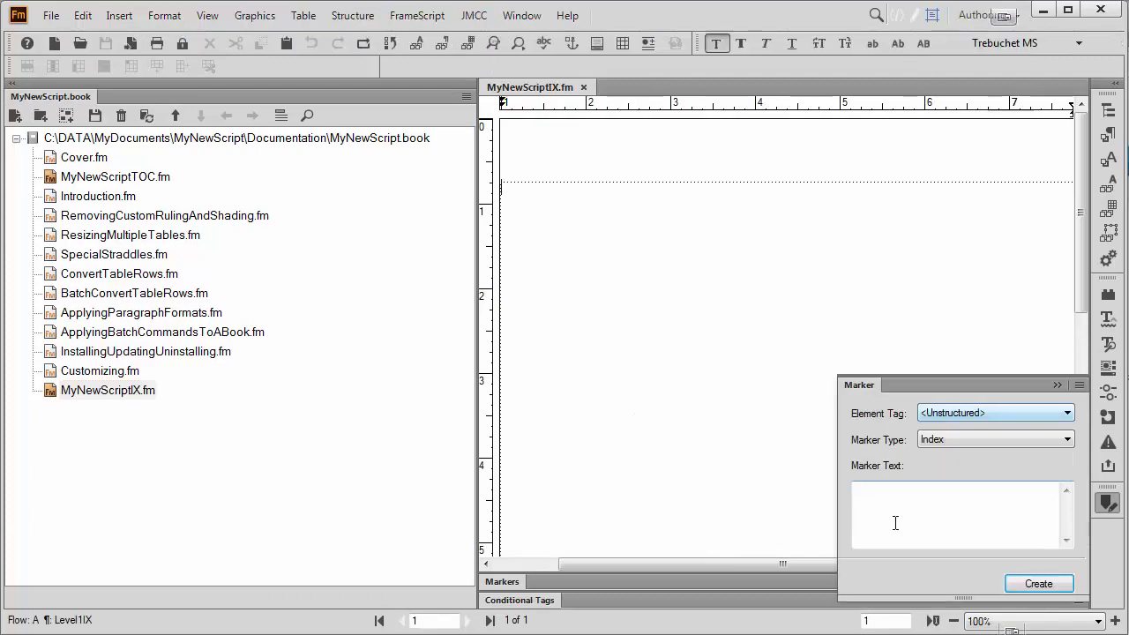
left_click_drag(734, 561, 649, 561)
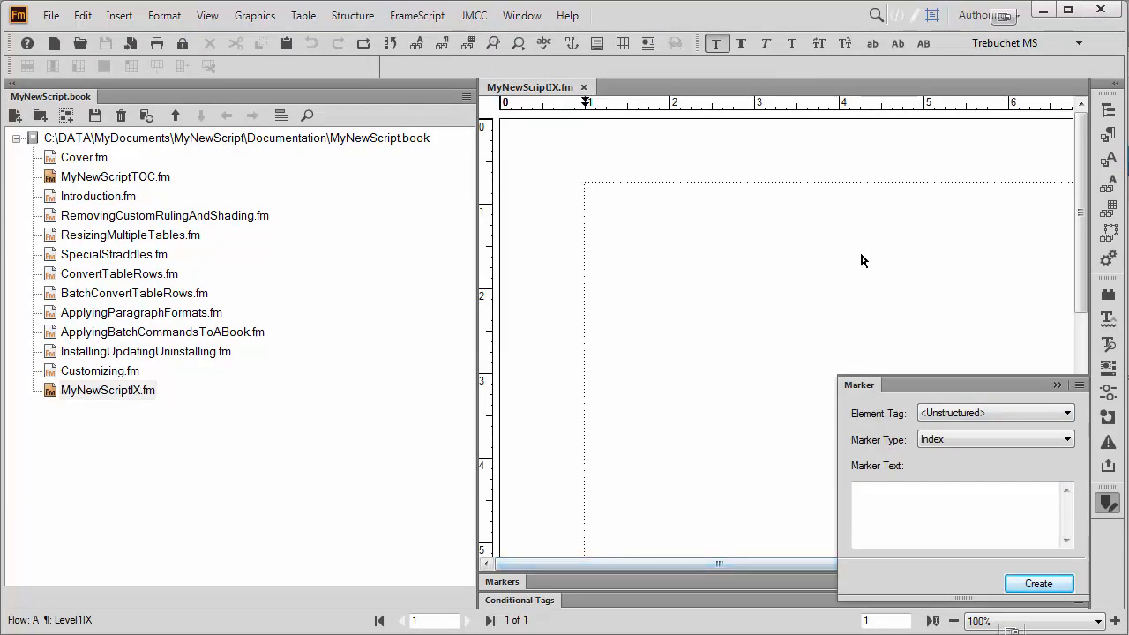
Step: In Introduction.fm, create an Index marker with the text "commands:MyNewScript" at the word "commands" in the second line of the opening paragraph
double_click(103, 198)
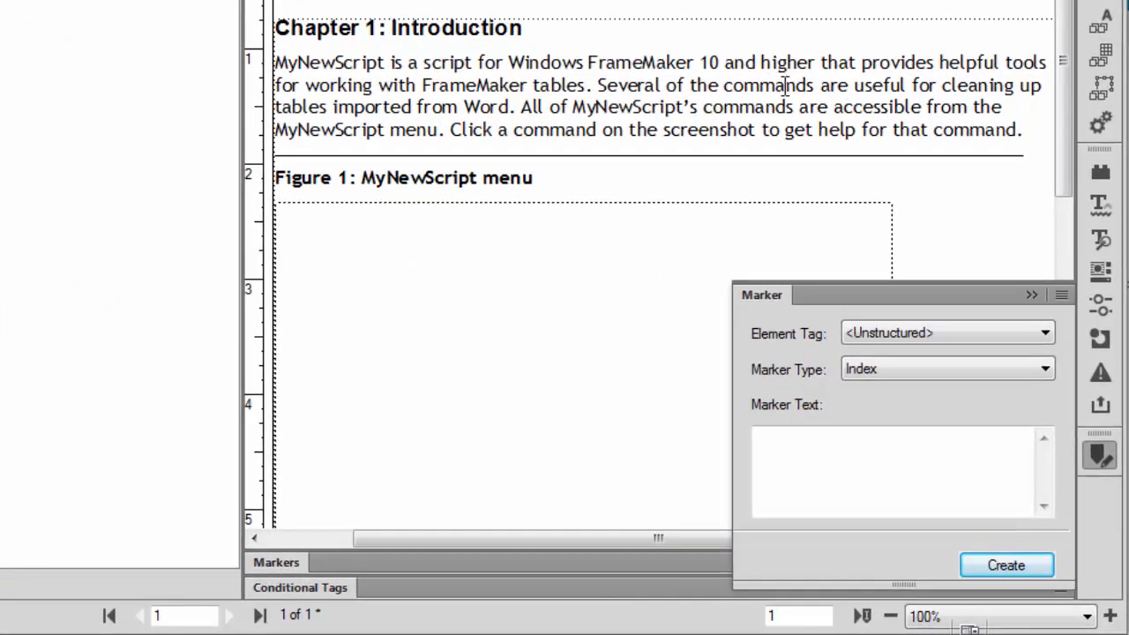
double_click(773, 86)
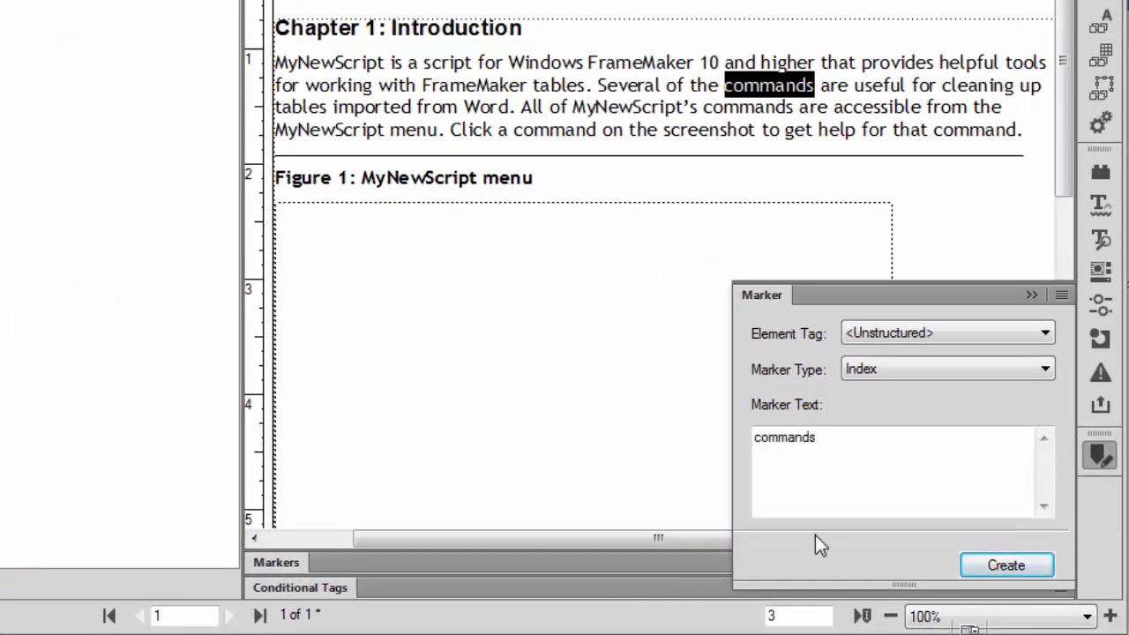
left_click(836, 467)
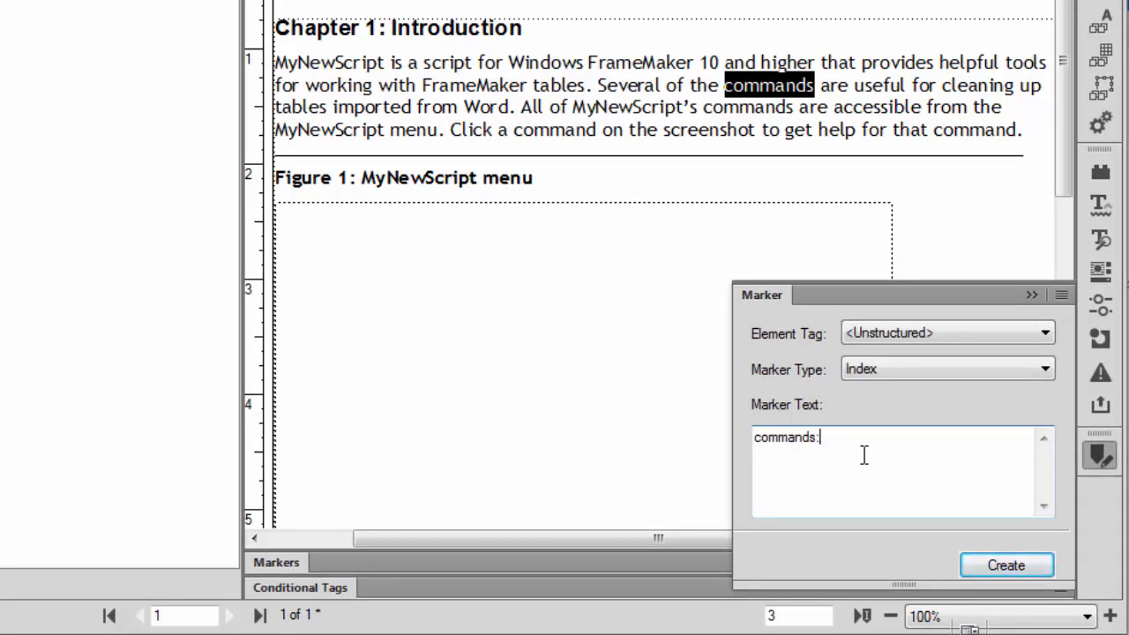
type(":TableCle")
key("BackSpace")
key("BackSpace")
key("BackSpace")
key("BackSpace")
key("BackSpace")
key("BackSpace")
key("BackSpace")
key("BackSpace")
type("MyNewScript")
left_click(971, 564)
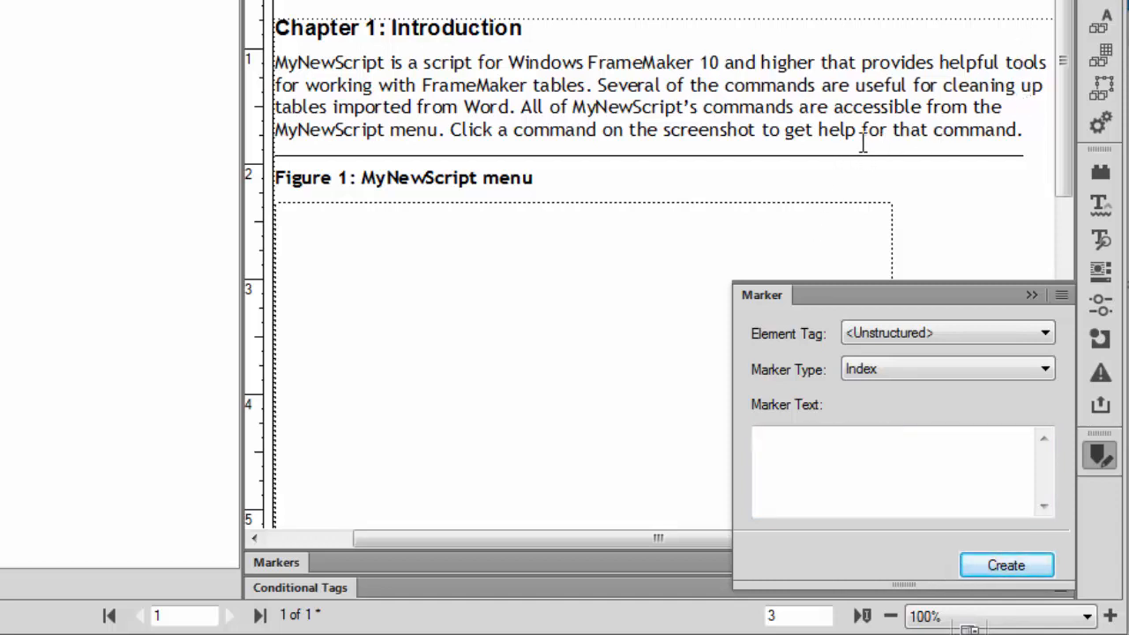
Step: Create an Index marker for the phrase "MyNewScript menu" in the last line of the introduction paragraph
scroll(860, 124, "down", 3)
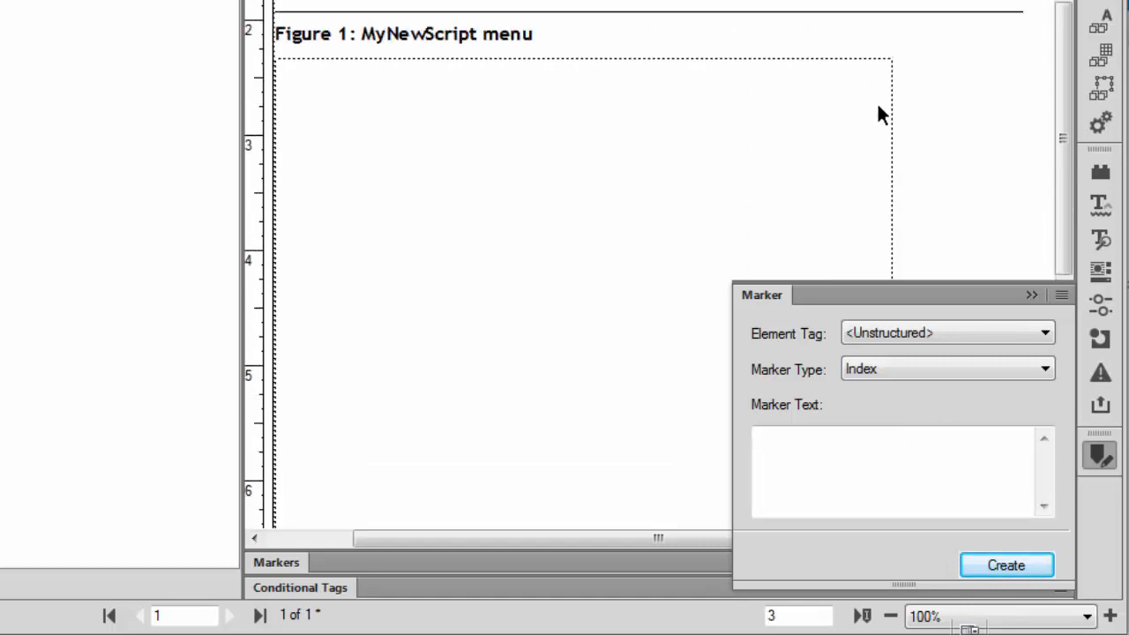
scroll(850, 102, "up", 4)
double_click(336, 134)
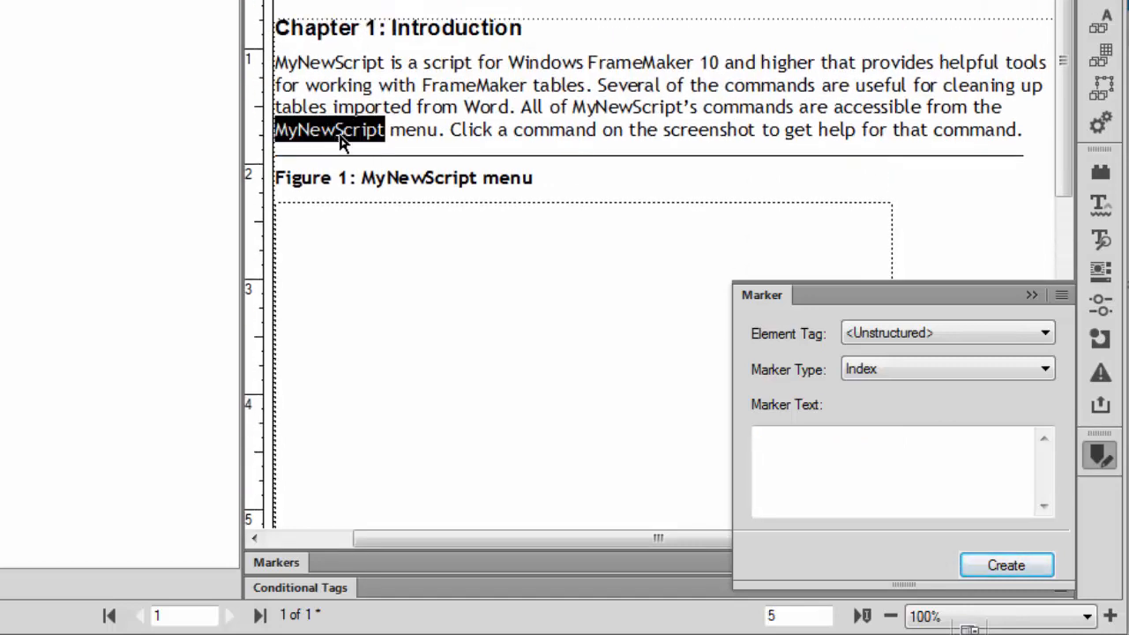
left_click_drag(336, 134, 415, 139)
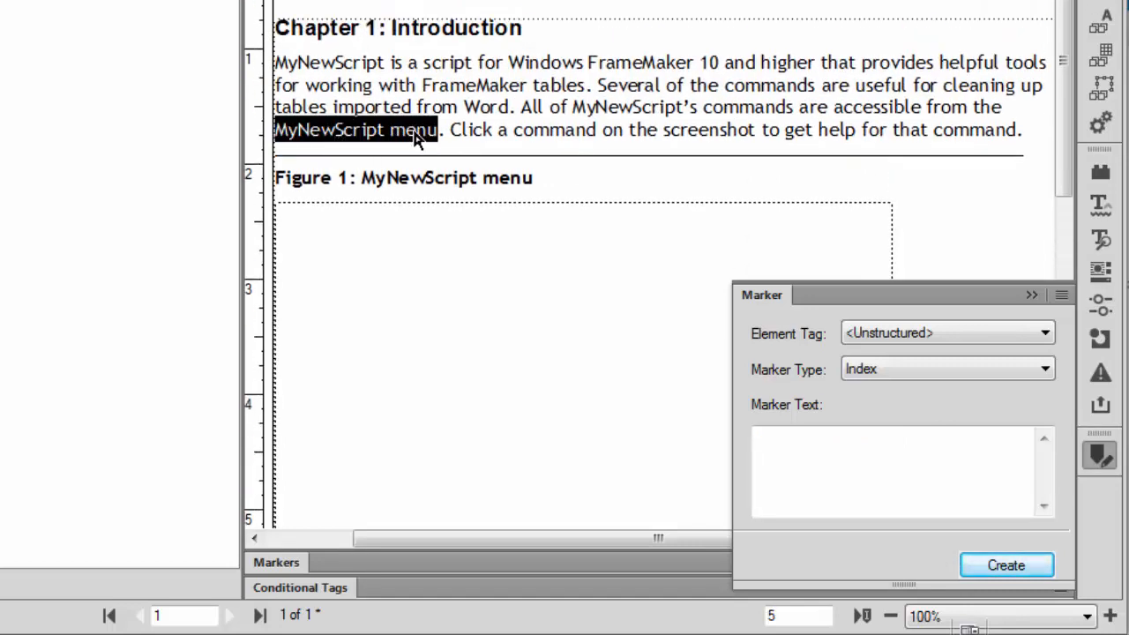
left_click(1022, 566)
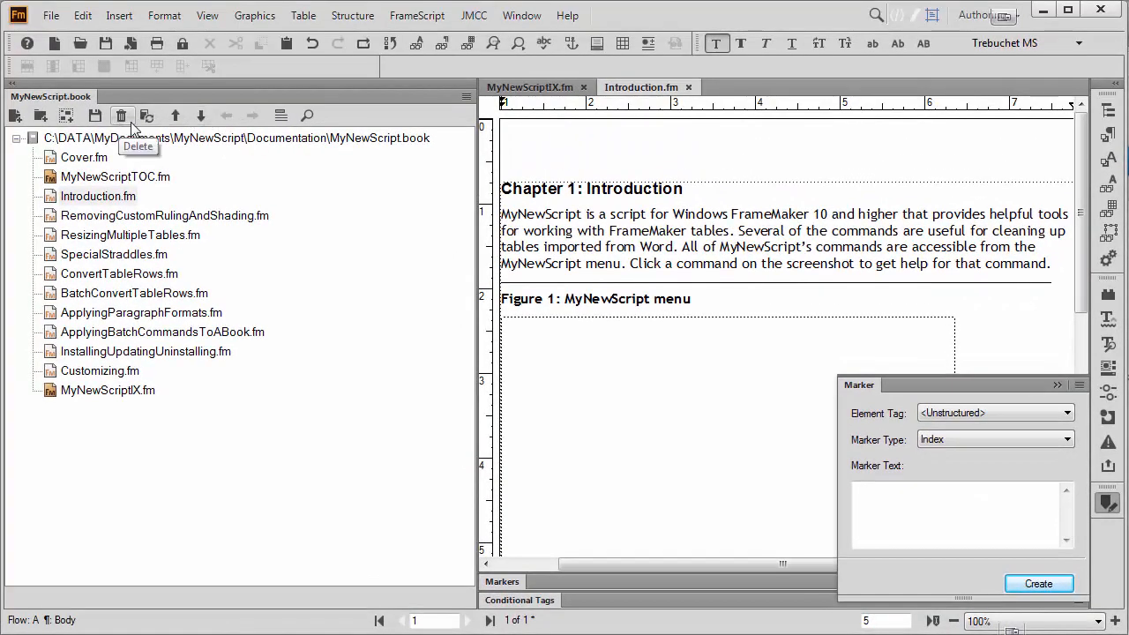
Step: Update the book with MyNewScriptIX.fm set to generate and view the start of the index entries
left_click(145, 119)
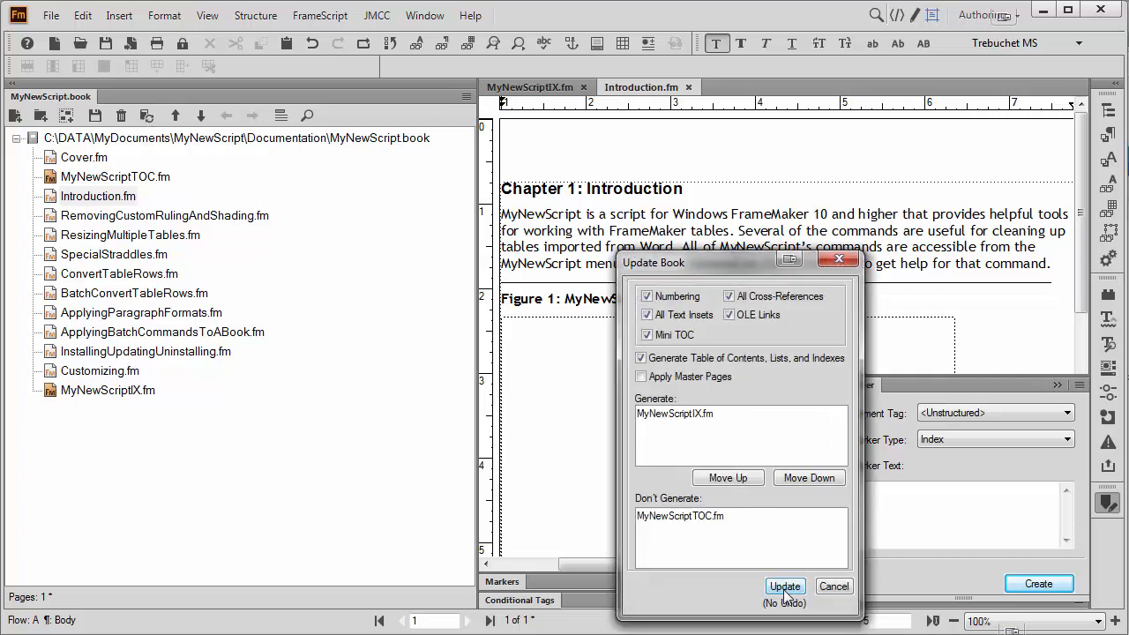
left_click(783, 586)
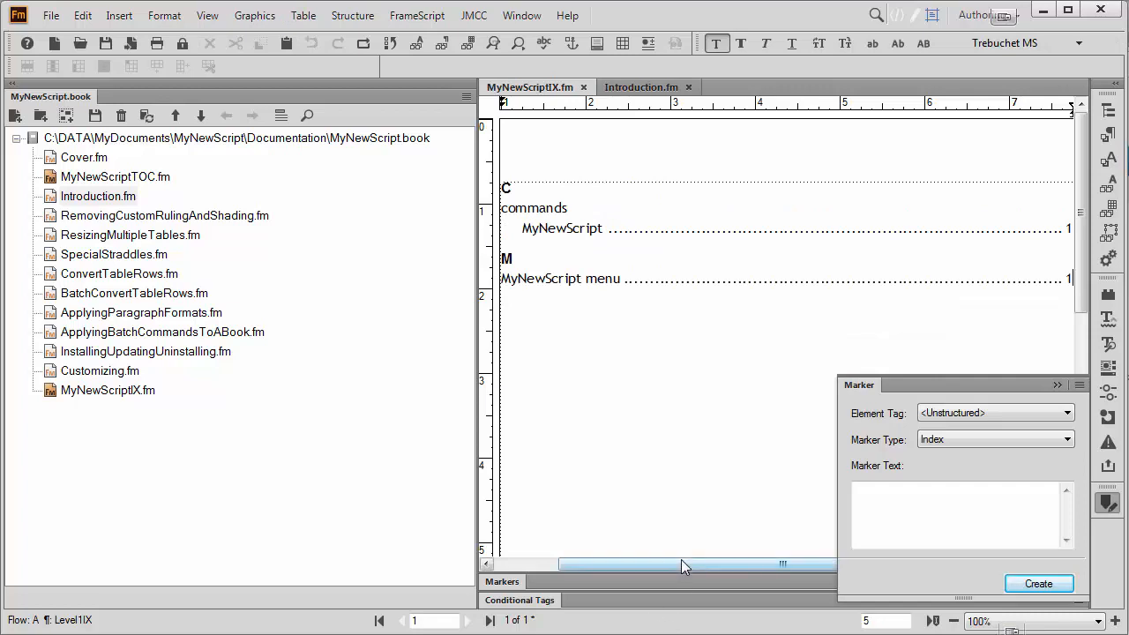
left_click_drag(677, 558, 611, 565)
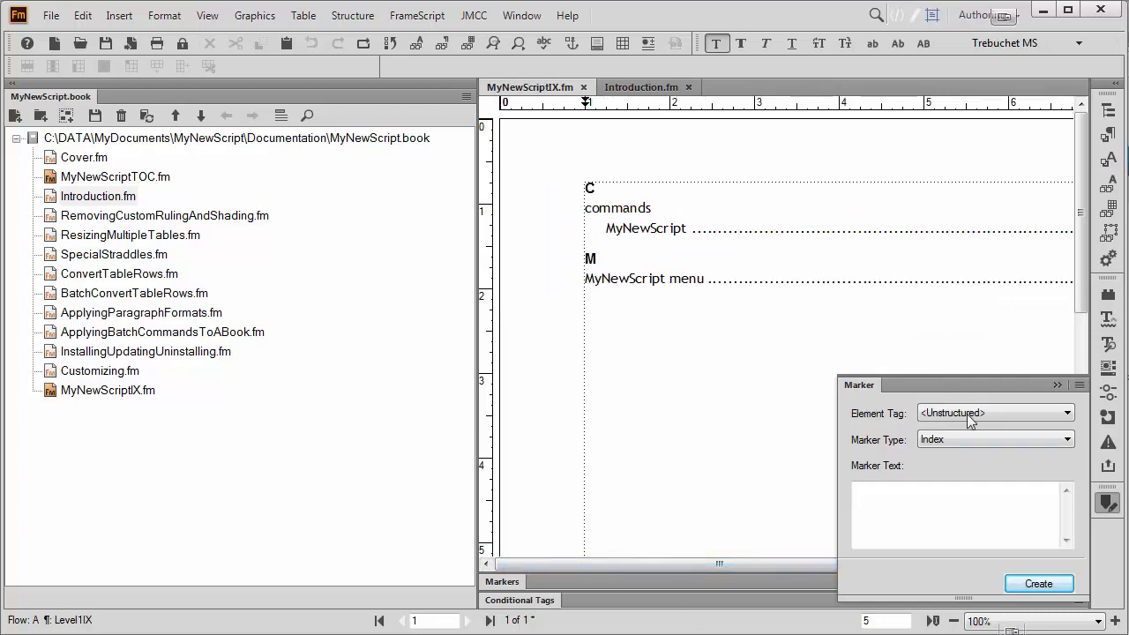
Step: Collapse the marker editor and widen the document area to fit the full width of the index page
left_click(1057, 385)
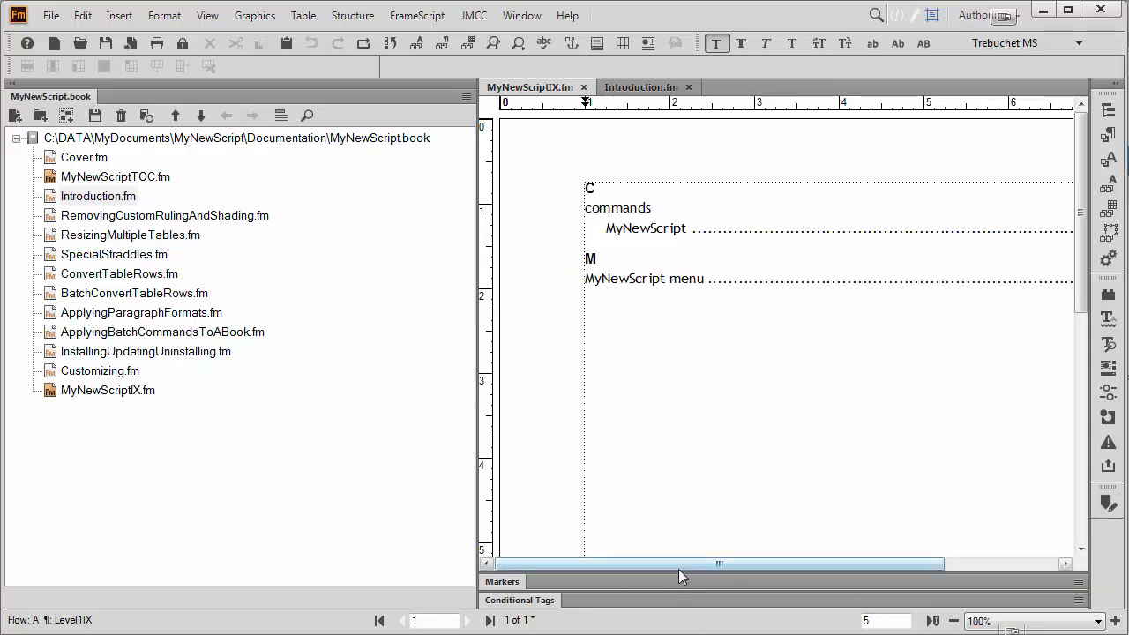
left_click_drag(687, 566, 734, 567)
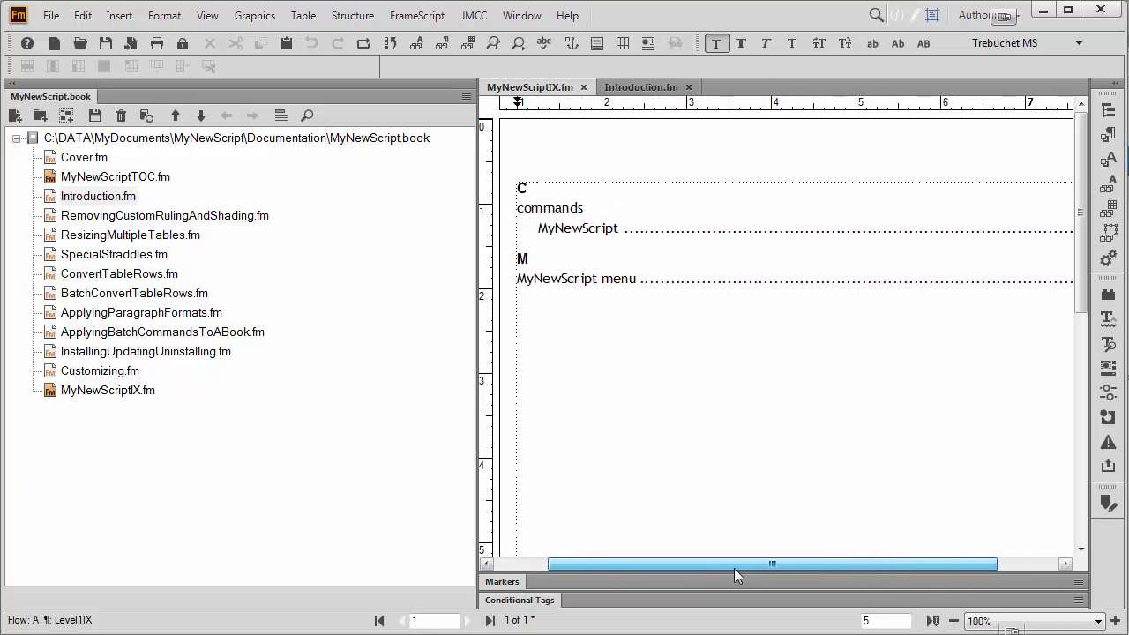
left_click_drag(476, 385, 347, 385)
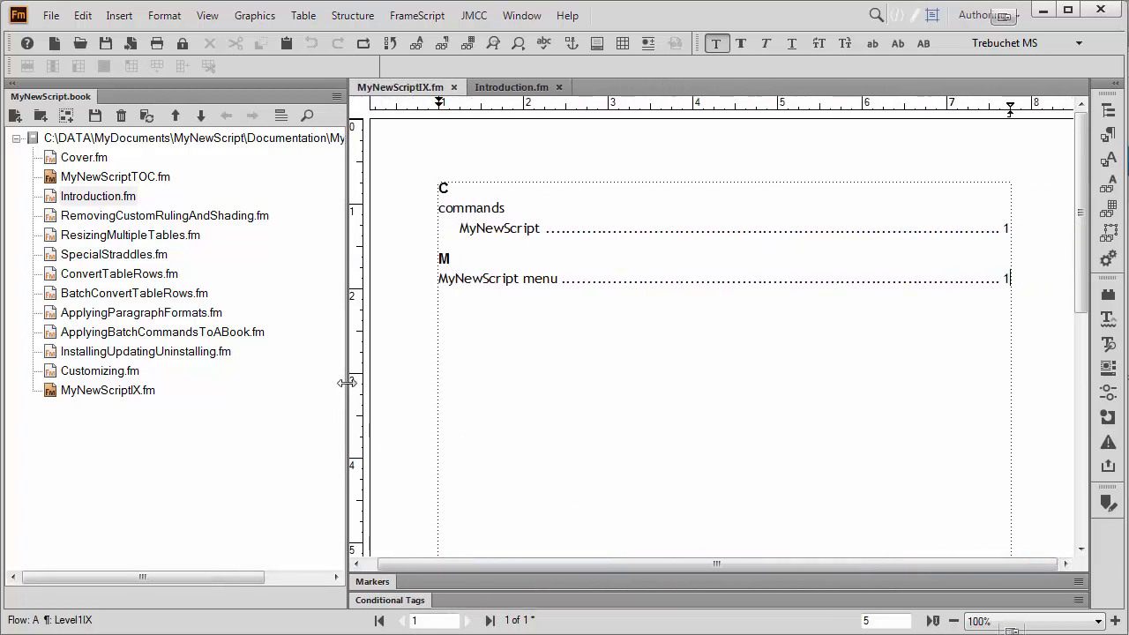